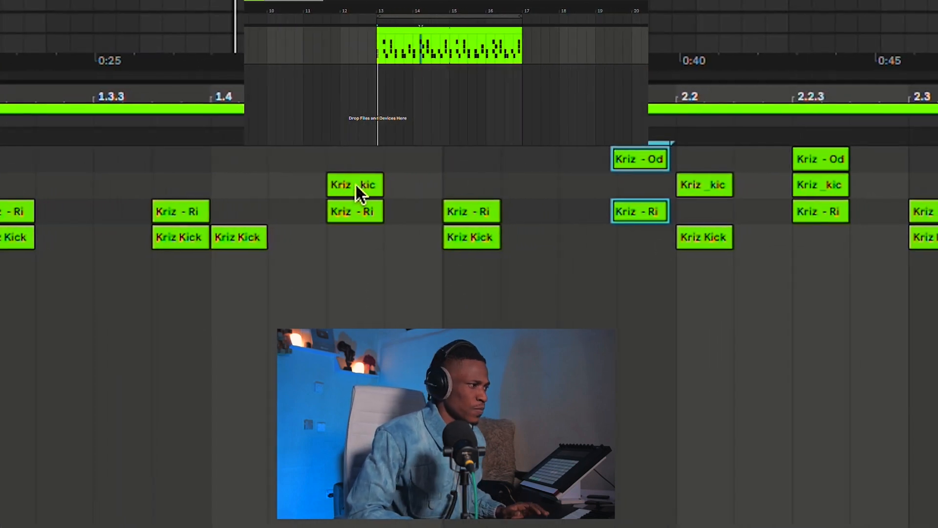
- Try to shift the Kriz kick and Rim notes near beat 1.4.3 slightly off the grid and audition the groove
left_click(405, 186)
left_click_drag(337, 186, 325, 208)
left_click_drag(259, 209, 259, 208)
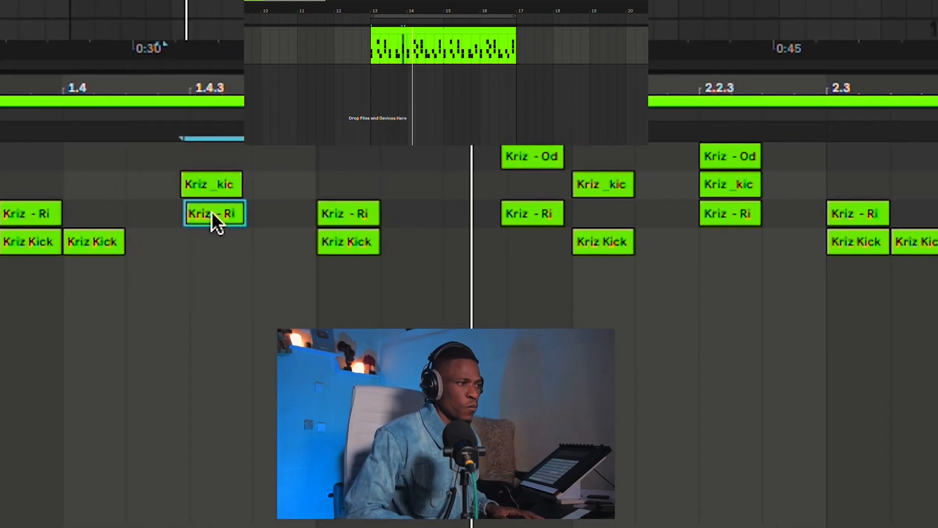
key("space")
- Undo the recent timing shifts of the drum notes
key("super+z")
key("super+z")
key("super+z")
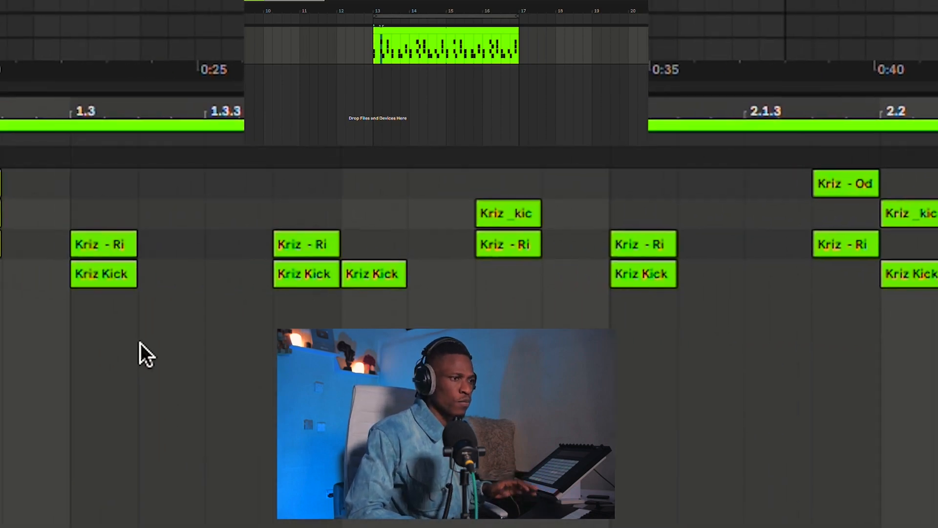
key("super+z")
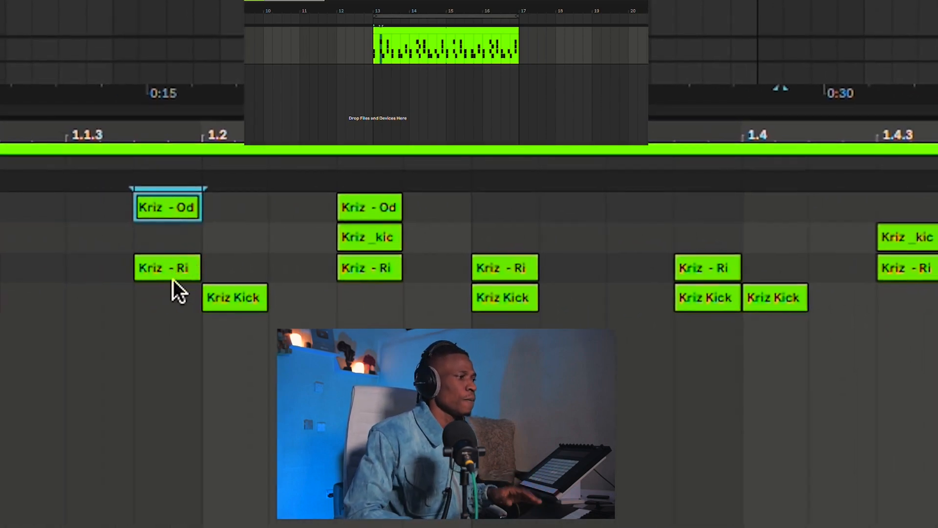
- Nudge the Odyssey Percussion and Rim notes just before beat 1.2 slightly late and audition the groove
left_click_drag(174, 310, 172, 207)
key("space")
key("space")
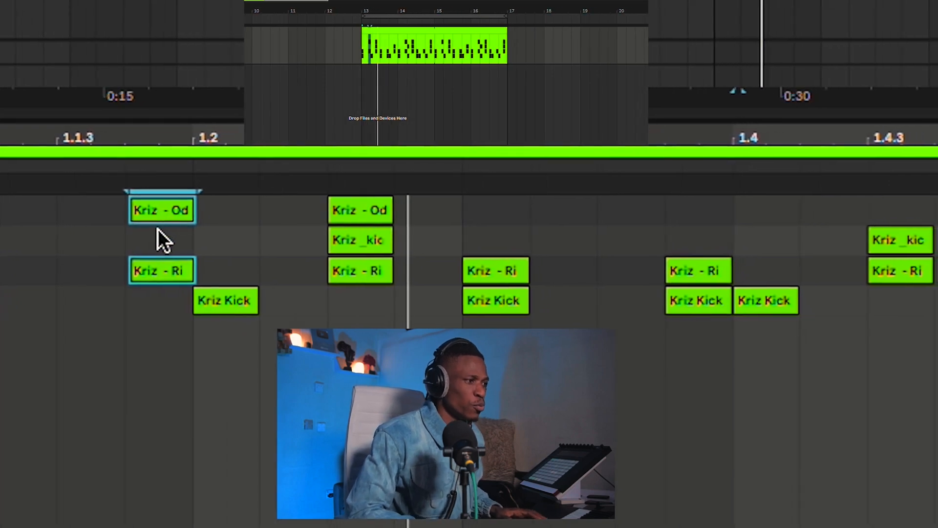
key("space")
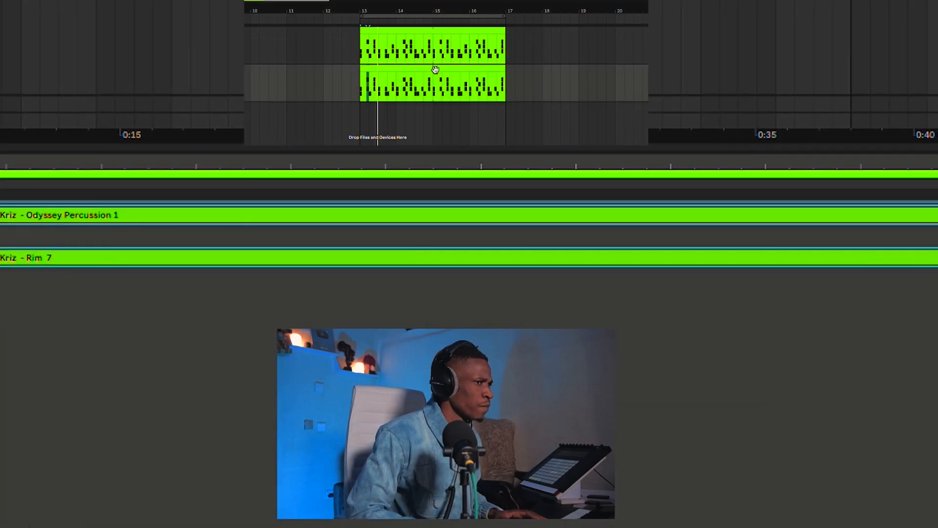
- Delete the duplicated MIDI clip from the second Drum Rack track
left_click(435, 70)
key("Delete")
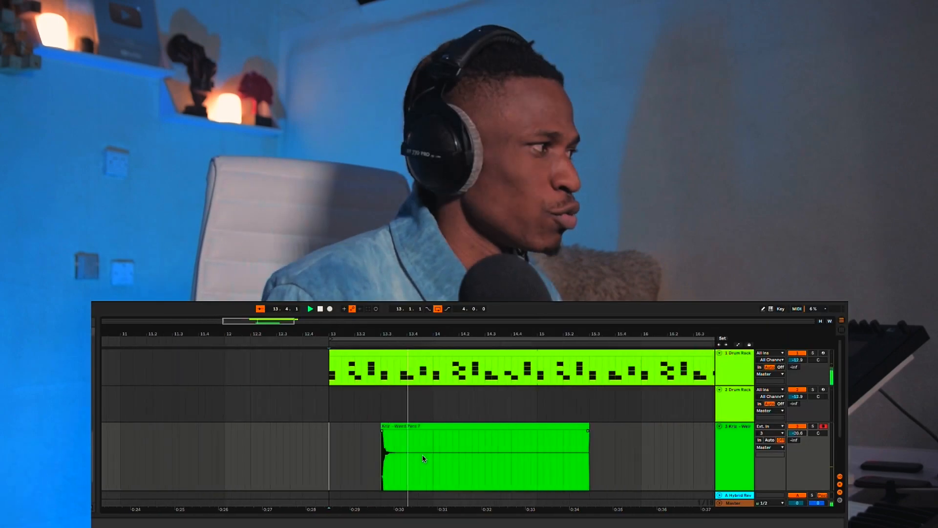
- Move the Weird Perc 7 audio clip half a beat earlier so it starts between 13.2 and 13.3
scroll(423, 458, "up", 3)
scroll(423, 459, "left", 3)
key("space")
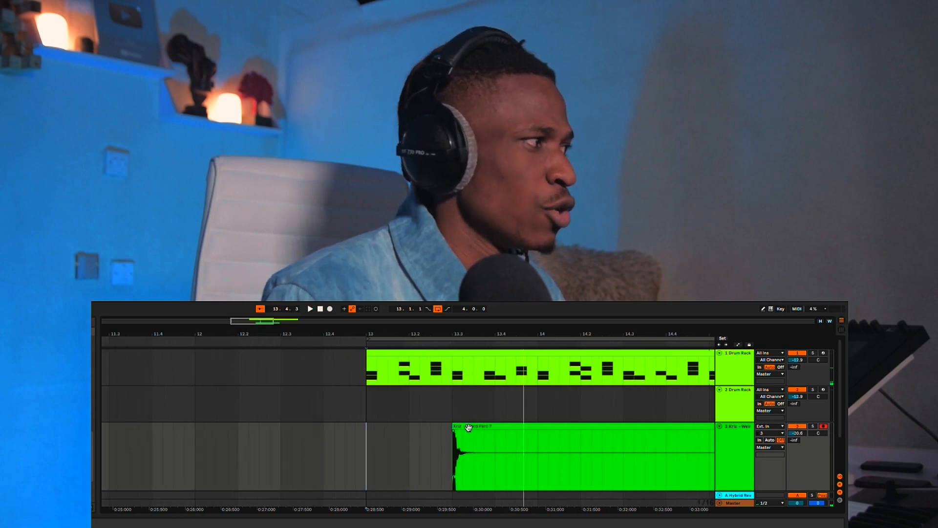
left_click_drag(468, 427, 445, 428)
scroll(441, 436, "down", 3)
- Play back the Weird Perc 7 clip at its new position to check its timing against the drums
key("space")
scroll(442, 438, "left", 3)
key("space")
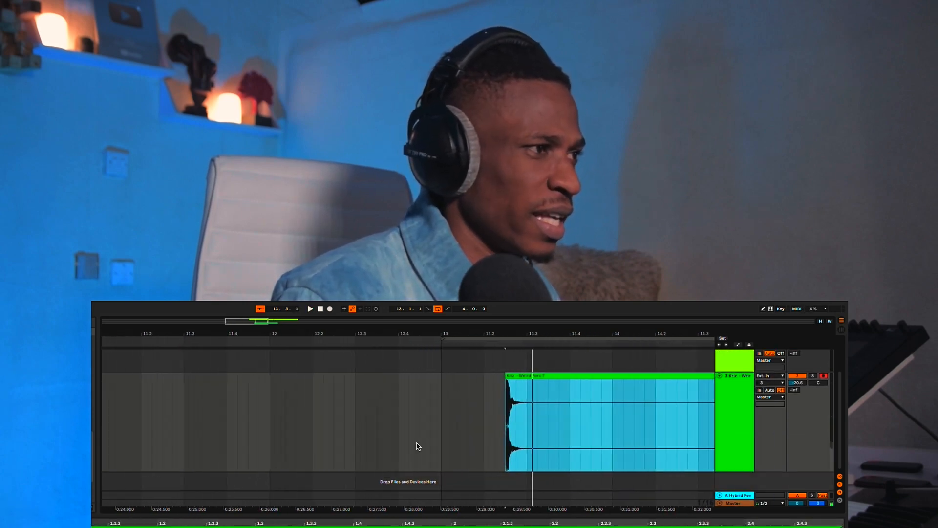
left_click(461, 446)
key("space")
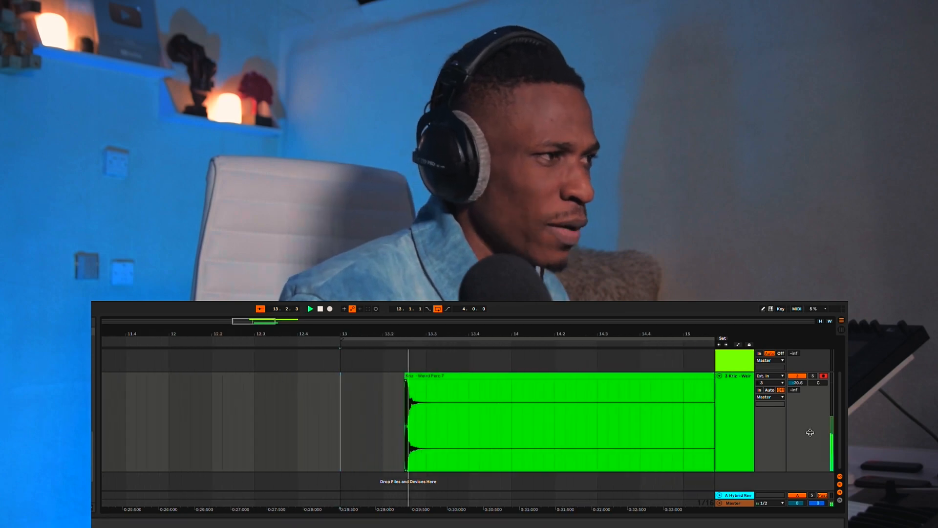
key("space")
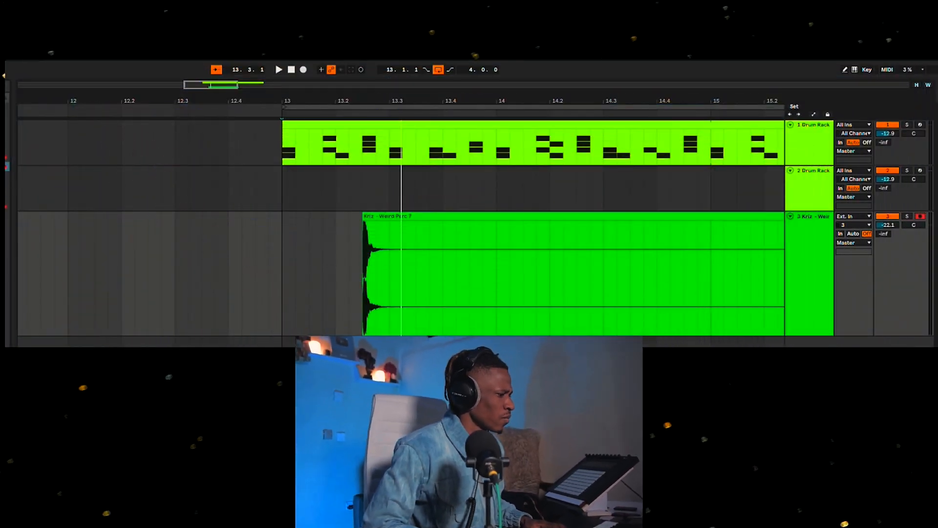
- Unlink the Echo's left and right channels and set both delays to Notes at 1/8
key("space")
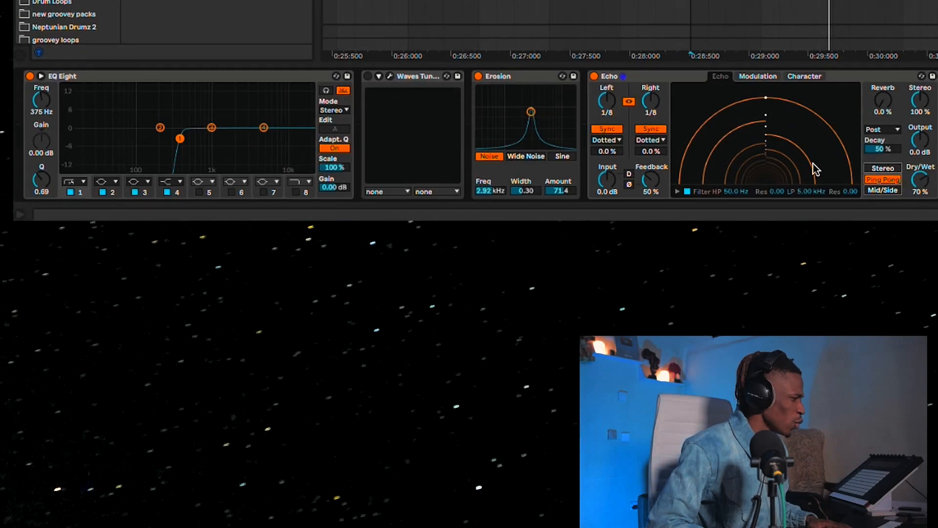
left_click(390, 472)
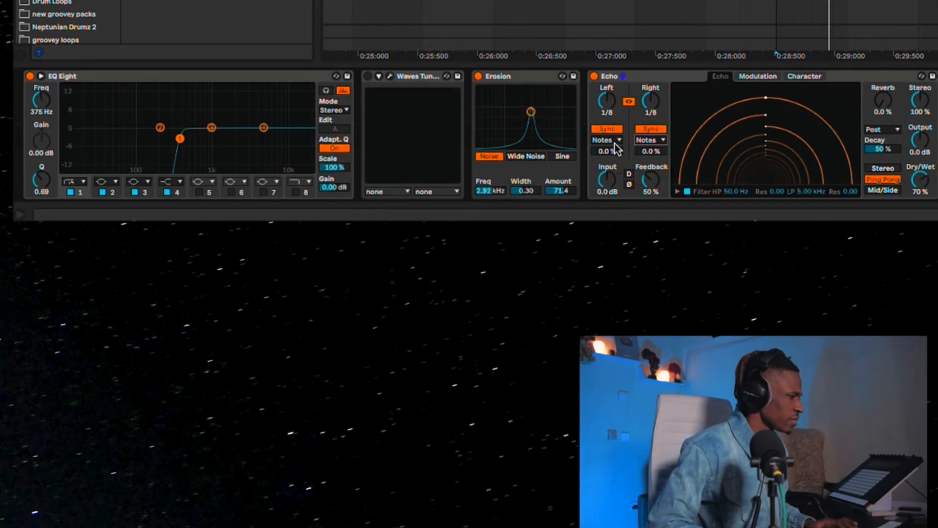
left_click(615, 142)
left_click(620, 124)
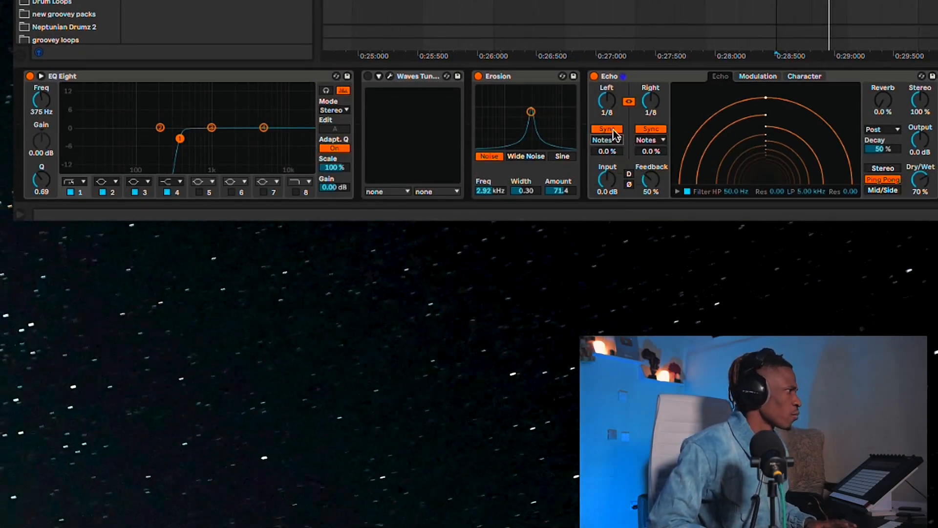
left_click(629, 102)
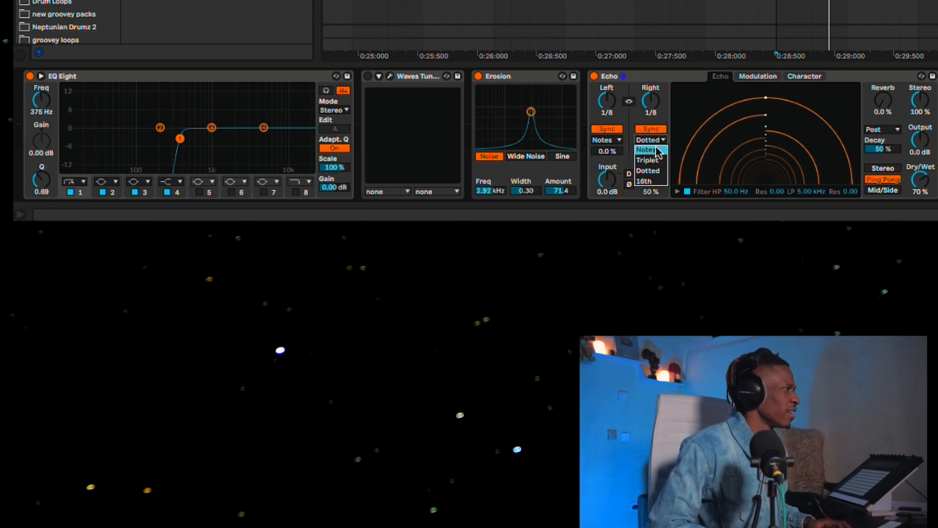
left_click(648, 150)
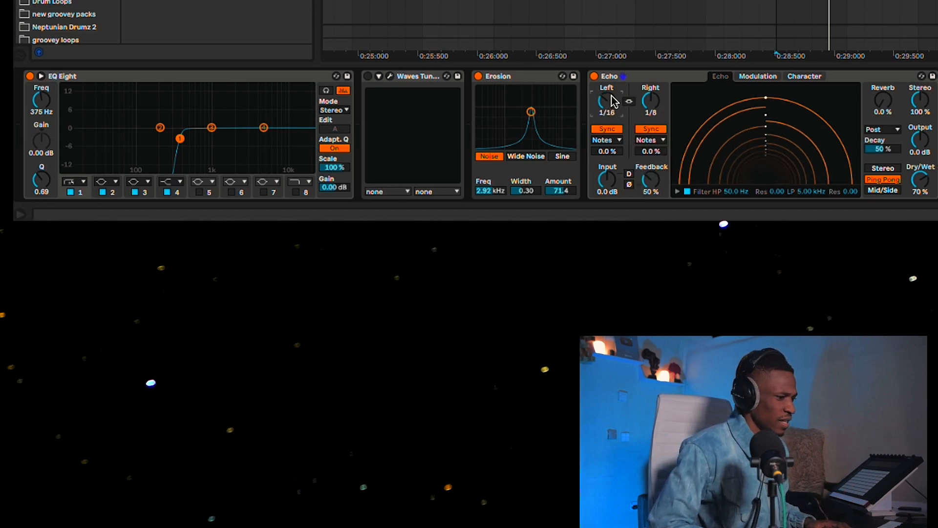
left_click_drag(614, 101, 614, 96)
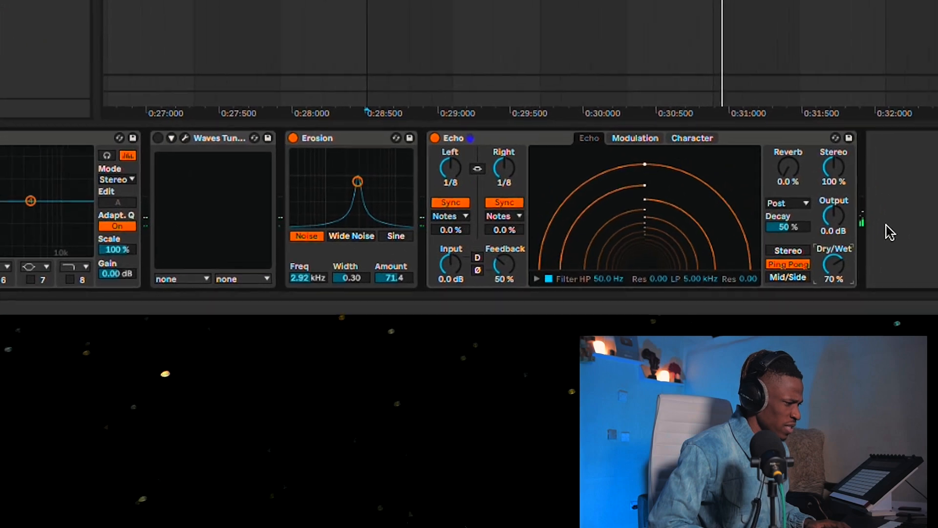
- Set the Echo's dry/wet to 33 % and its reverb to 19 %
left_click_drag(921, 180, 923, 207)
mouse_move(822, 311)
left_mouse_down()
mouse_move(815, 324)
mouse_move(818, 312)
left_mouse_up()
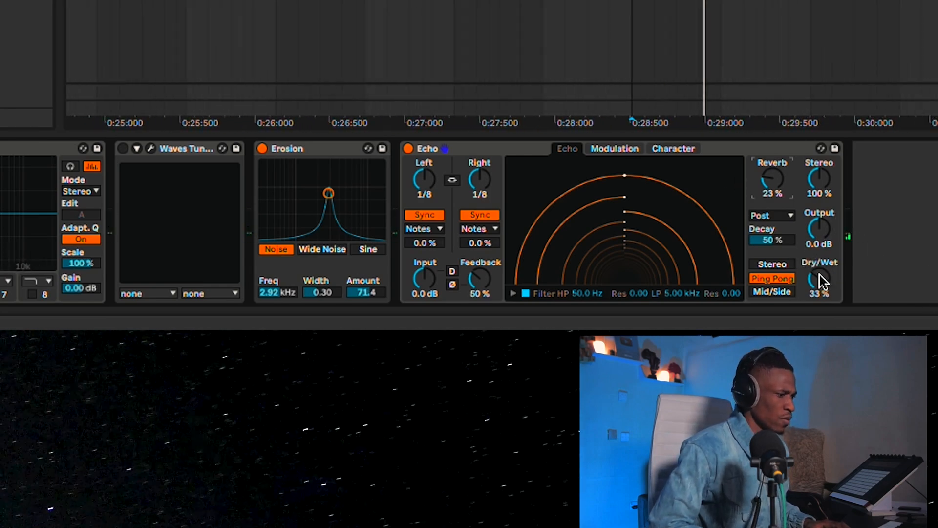
left_click_drag(776, 195, 779, 203)
- Play the loop to audition the Weird Perc 7 clip with its Echo settings alongside the drums
scroll(631, 58, "down", 5)
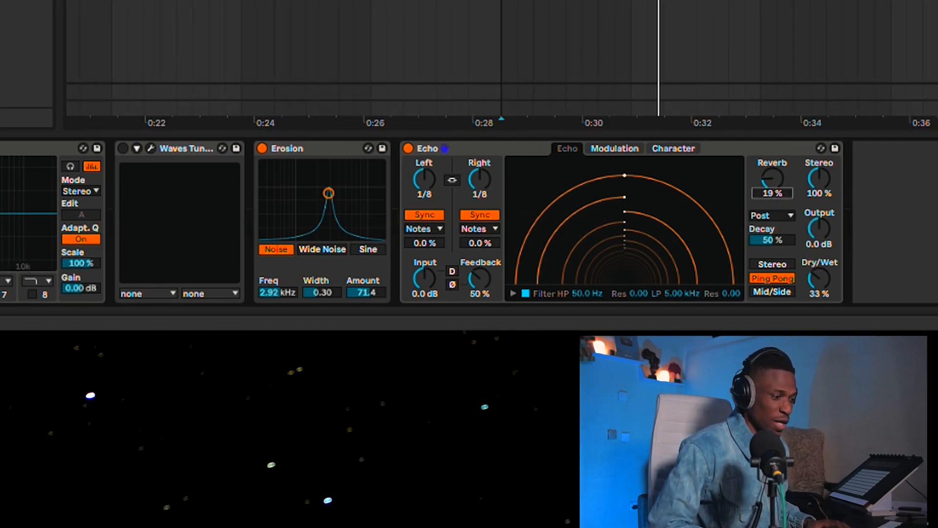
left_click(550, 5)
key("space")
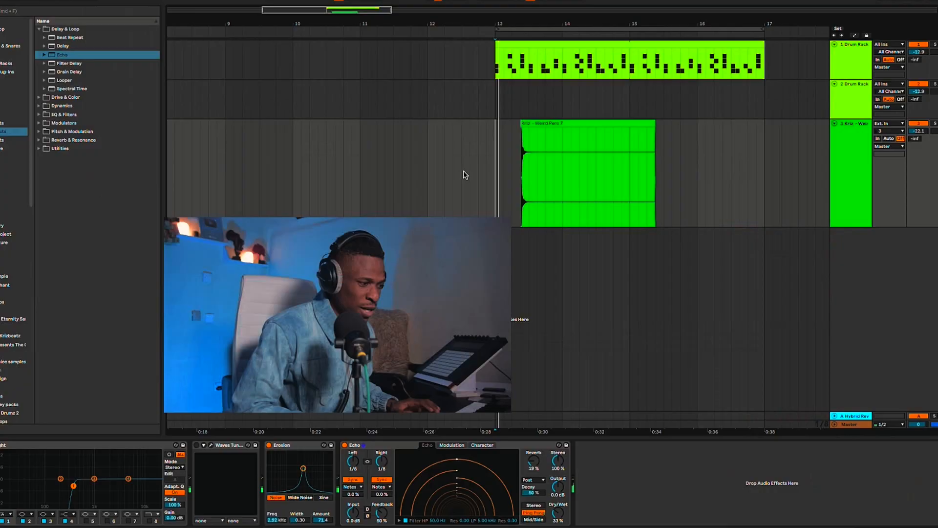
scroll(609, 142, "left", 1)
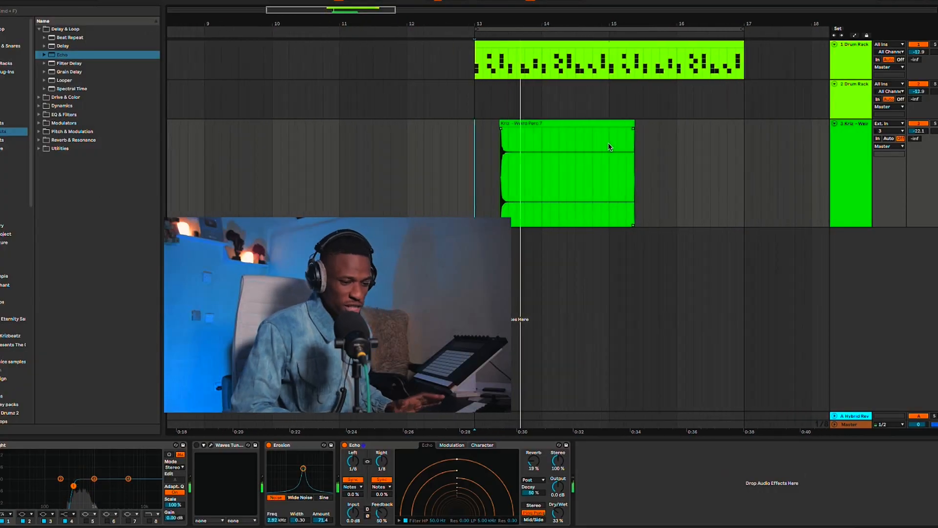
left_click(518, 177)
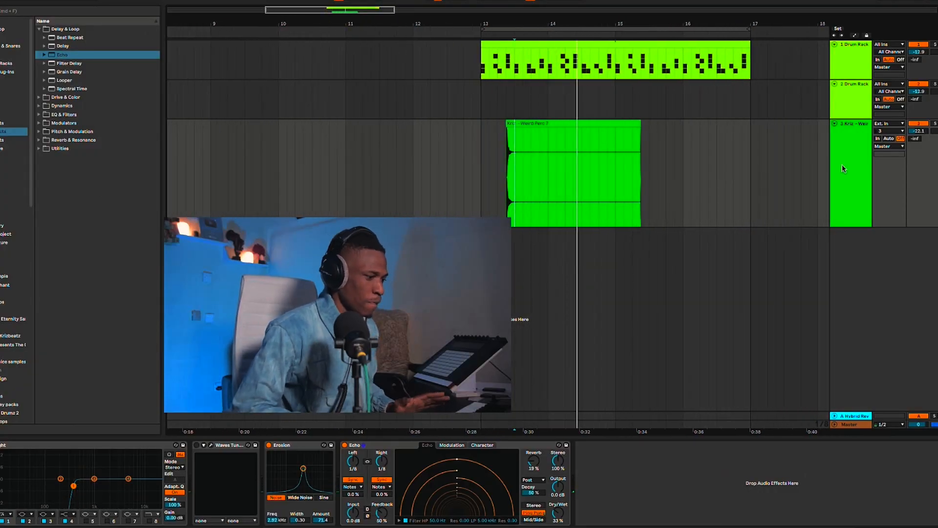
- Duplicate the Weird Perc track and delete the clip on the copy
left_click(515, 122)
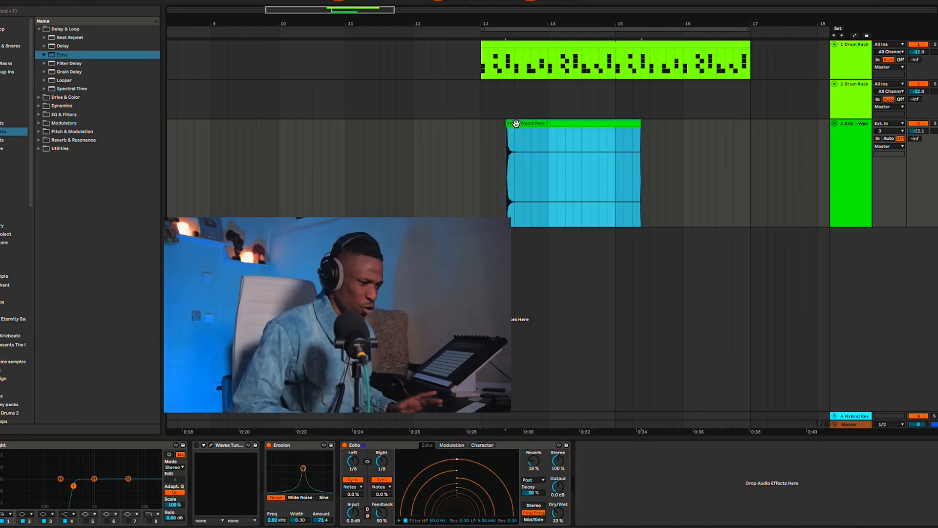
left_click(870, 169)
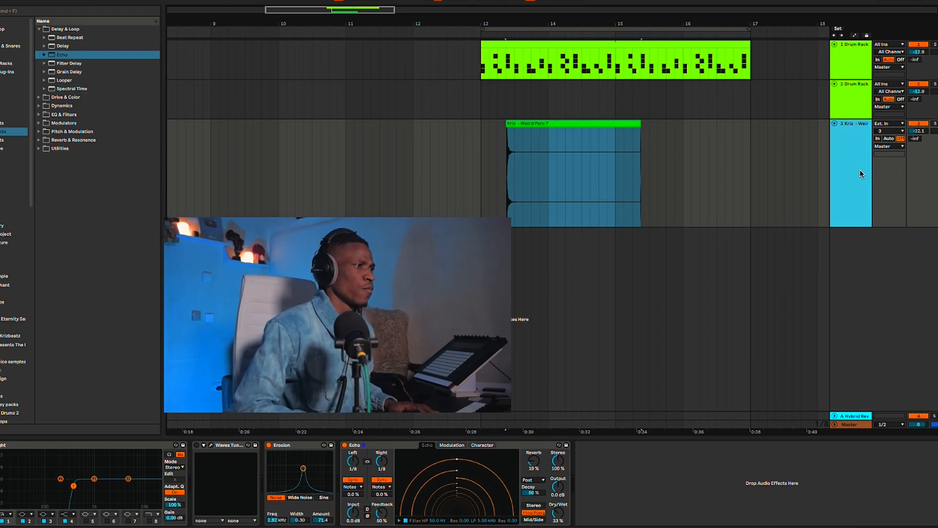
key("super+d")
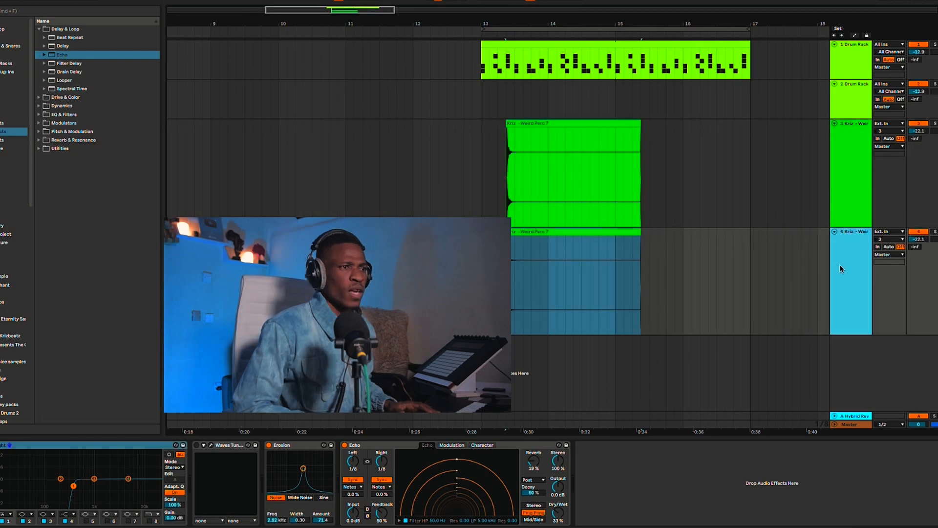
left_click(594, 230)
key("Delete")
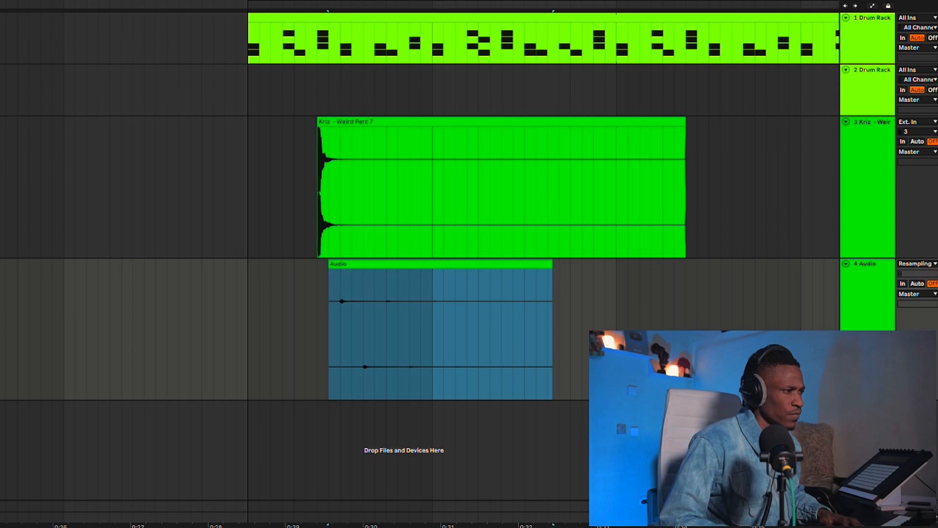
- Move the resampled Audio clip on track 4 to the start of bar 13 and play the arrangement
left_click(252, 234)
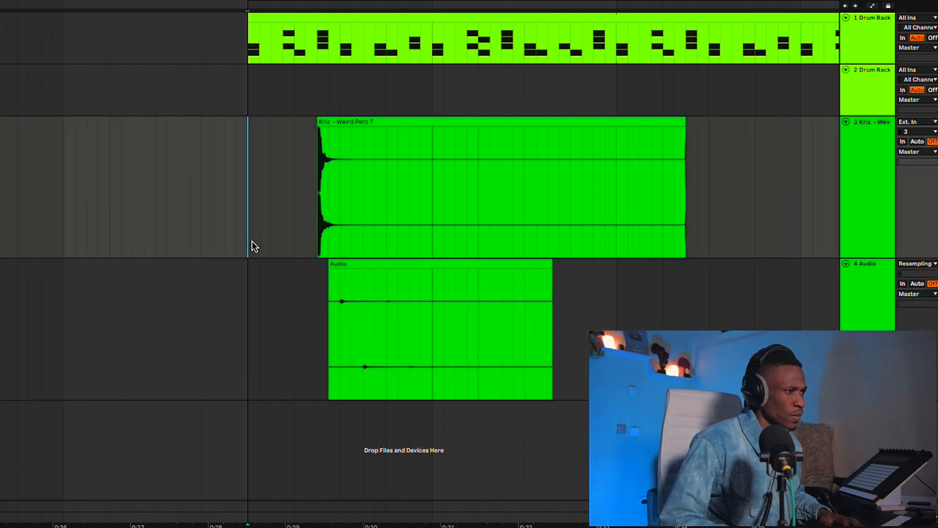
double_click(417, 261)
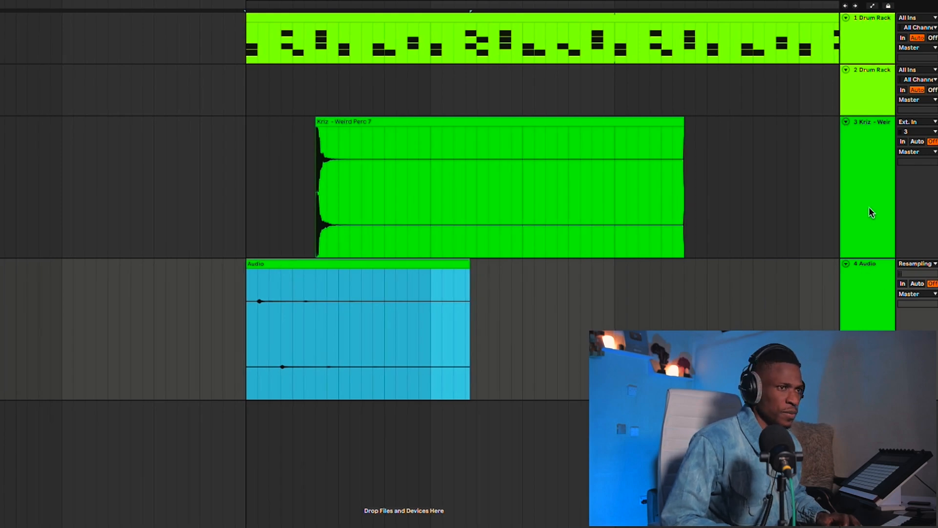
scroll(626, 170, "down", 5)
key("space")
scroll(626, 225, "down", 5)
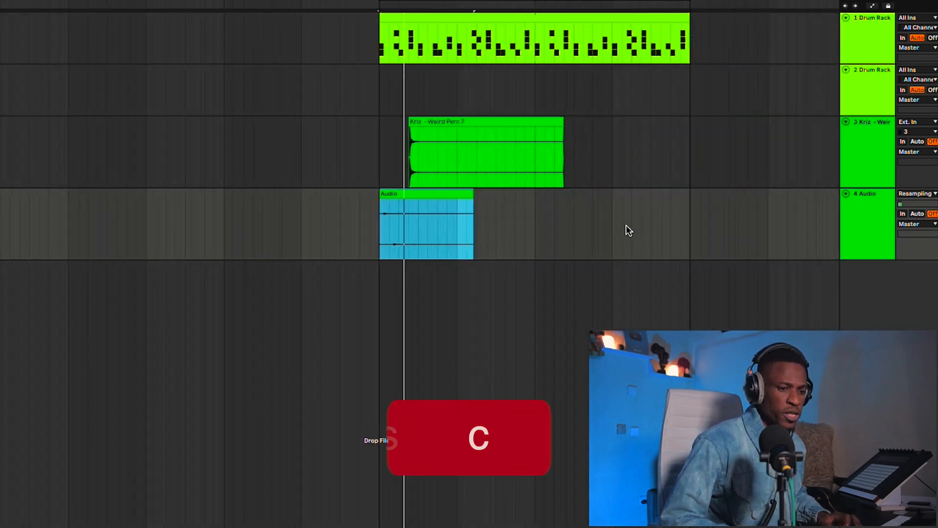
- Shorten the Weird Perc 7 clip to end at bar 14 and duplicate it two bars further on
left_click(409, 122)
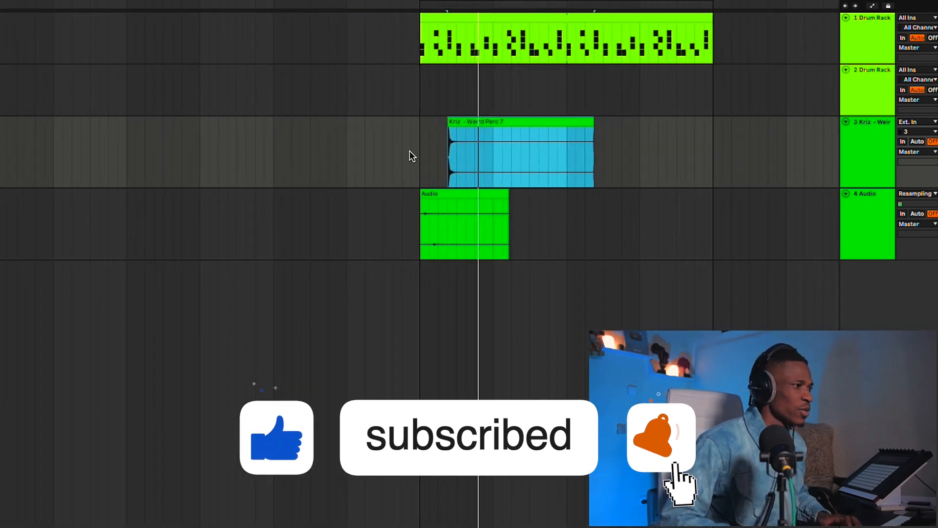
left_click(424, 156)
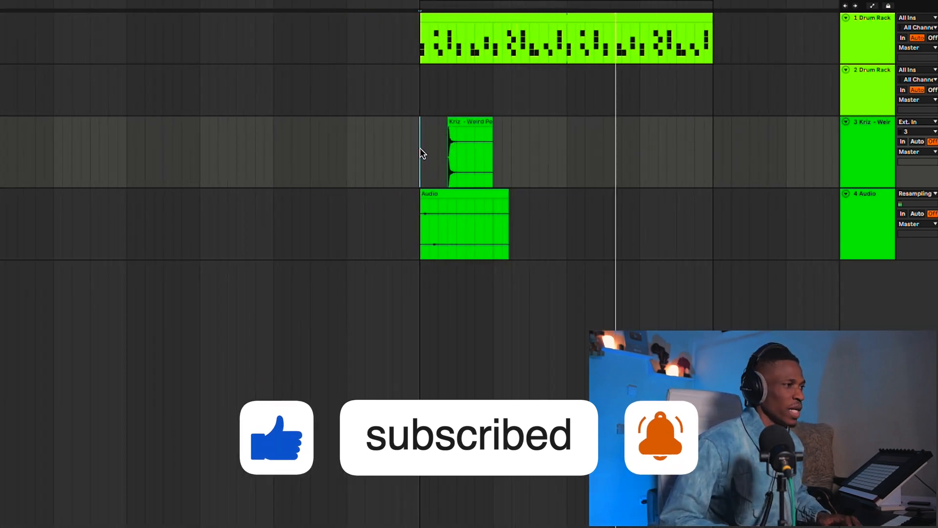
mouse_move(420, 148)
left_mouse_down()
mouse_move(610, 147)
mouse_move(547, 145)
left_mouse_up()
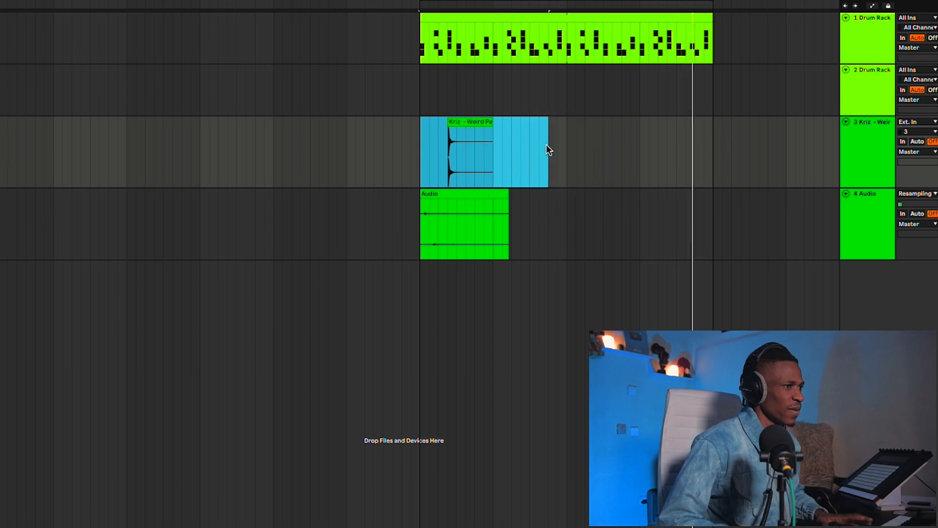
key("ctrl+d")
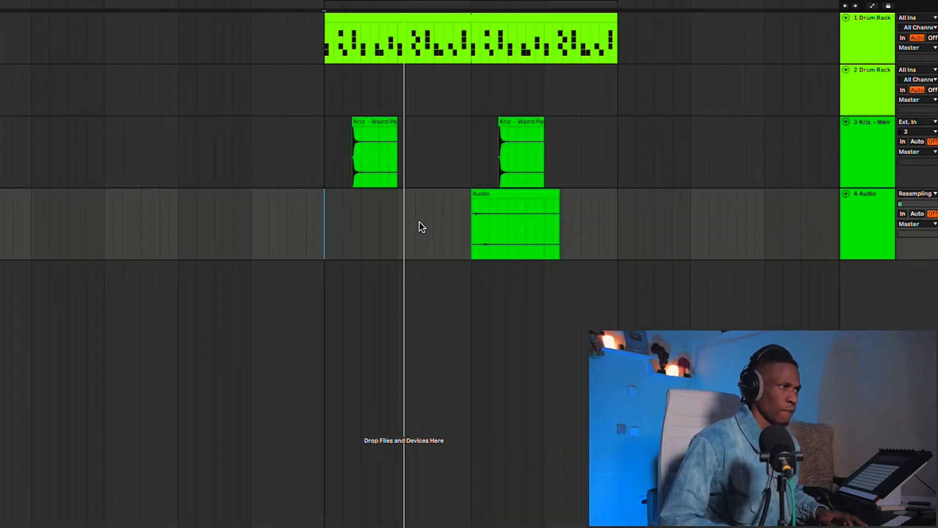
- Copy the resampled Audio clip on track 4 to bar 14 and trim the copy to end at bar 15
scroll(421, 215, "left", 1)
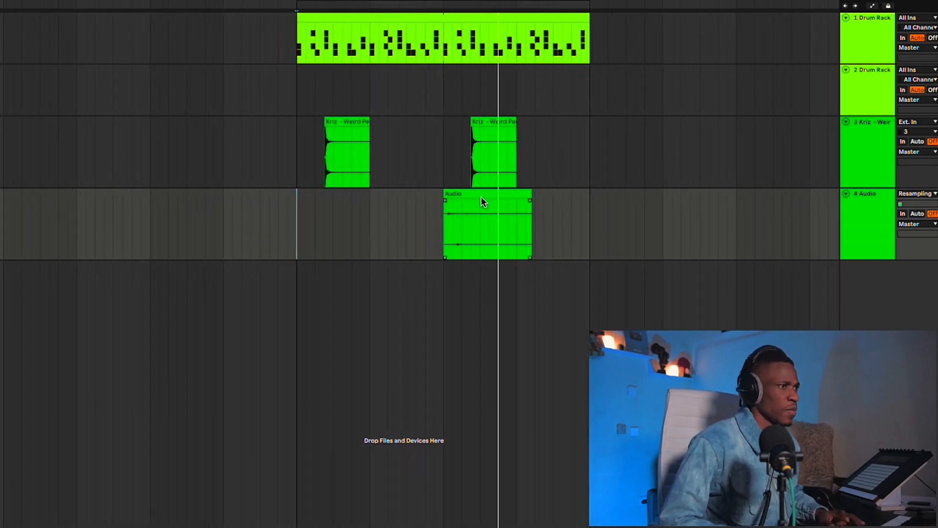
left_click_drag(481, 198, 400, 208)
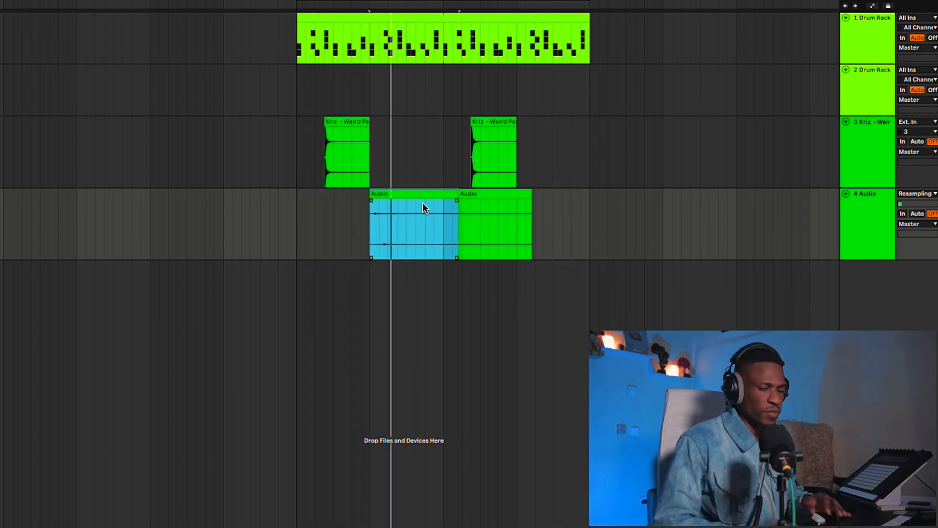
left_click_drag(454, 193, 442, 193)
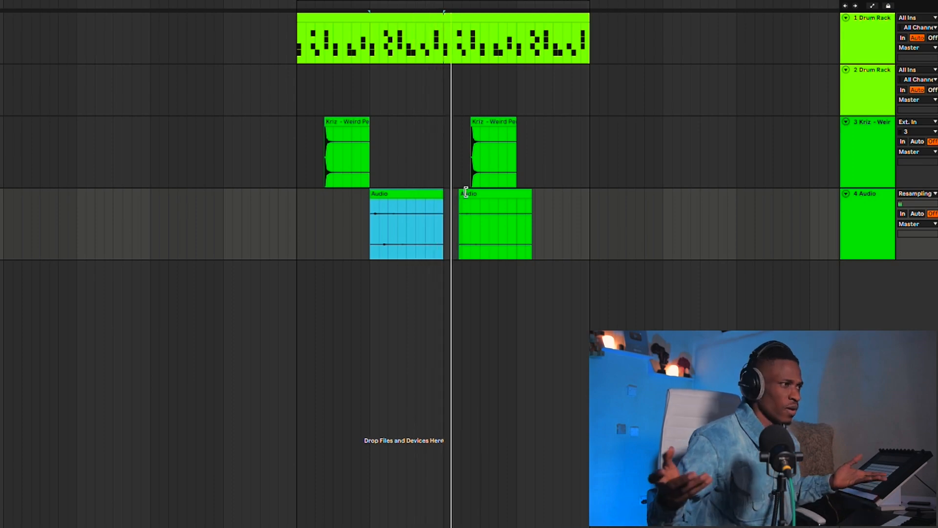
- Extend the second Audio clip on track 4 back to the start of bar 15 and play the arrangement
left_click(460, 193)
scroll(445, 195, "right", 3)
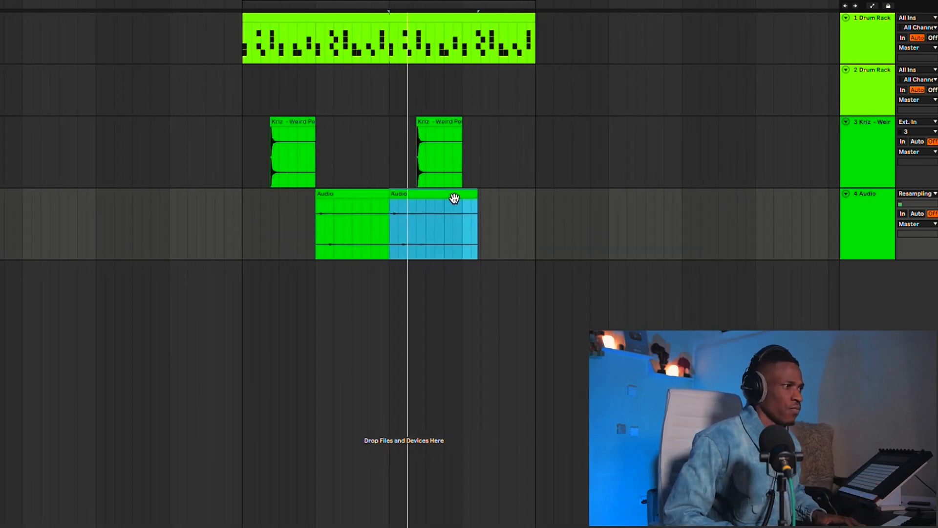
left_click(360, 195)
key("space")
key("space")
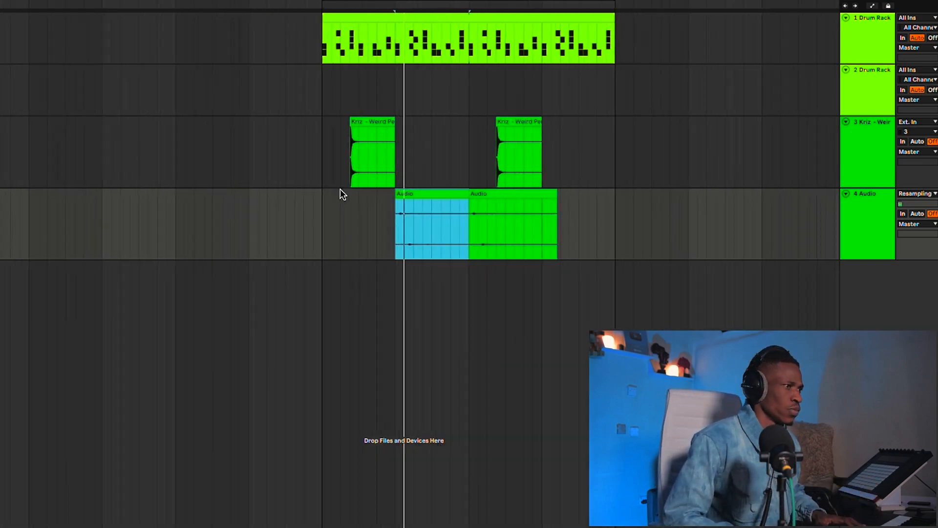
scroll(404, 193, "left", 1)
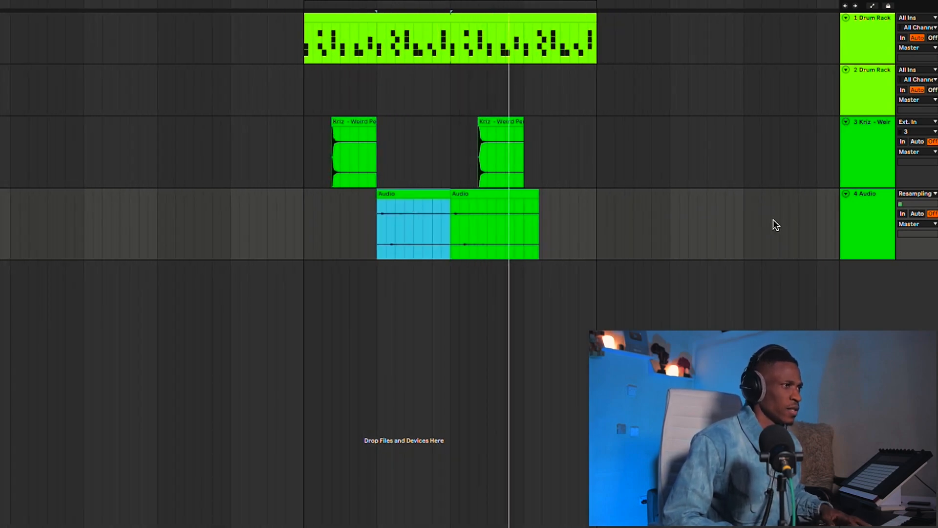
- Duplicate track 4, keeping only the bar 15 clip on the original and only the bar 14 clip on the copy
left_click(883, 231)
key("ctrl+d")
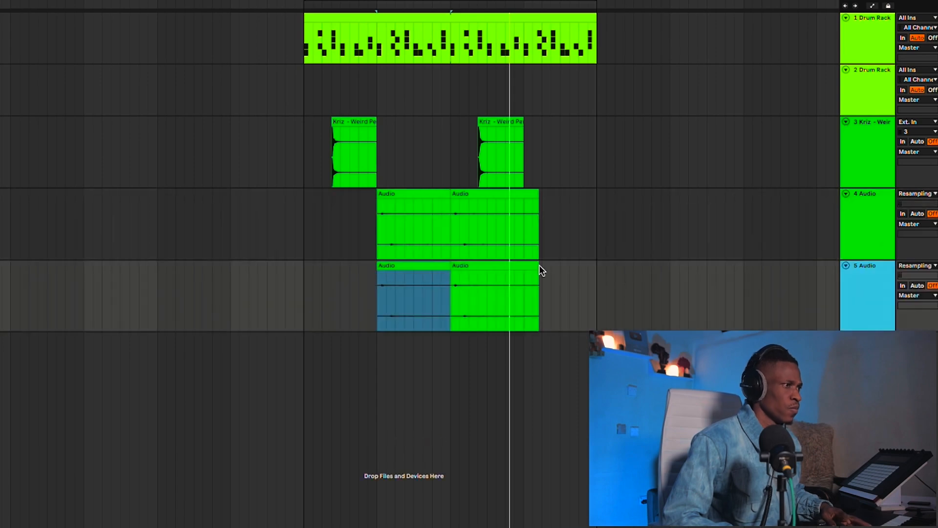
left_click(484, 264)
left_click_drag(400, 194, 407, 197)
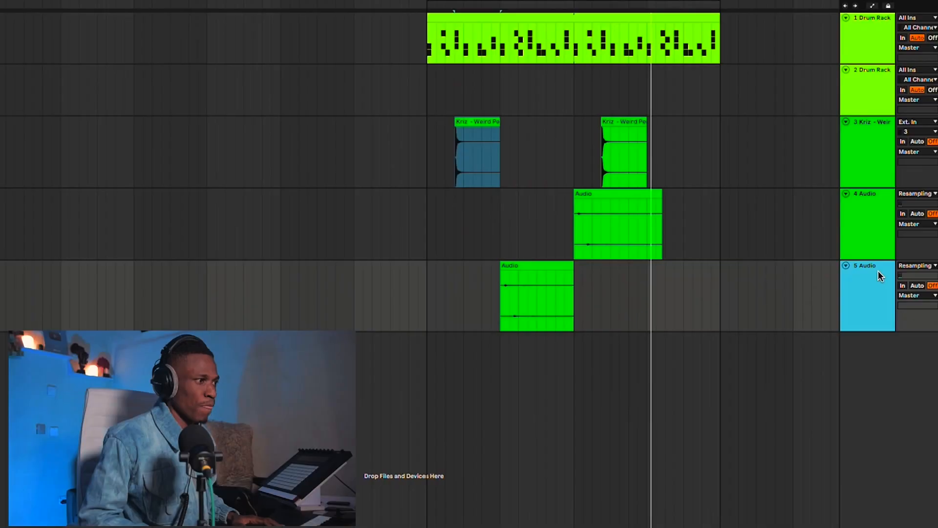
- Insert a MIDI track below Audio track 5 and increase its height
right_click(883, 272)
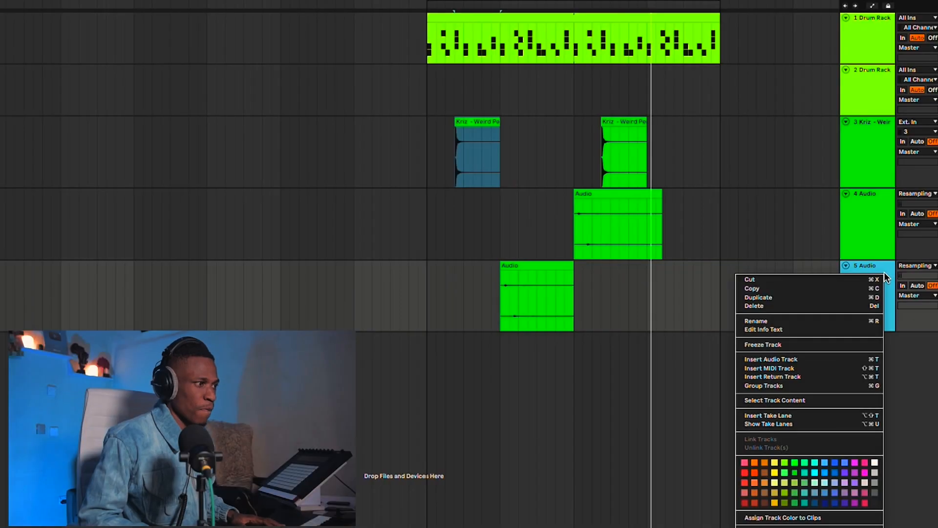
left_click(814, 362)
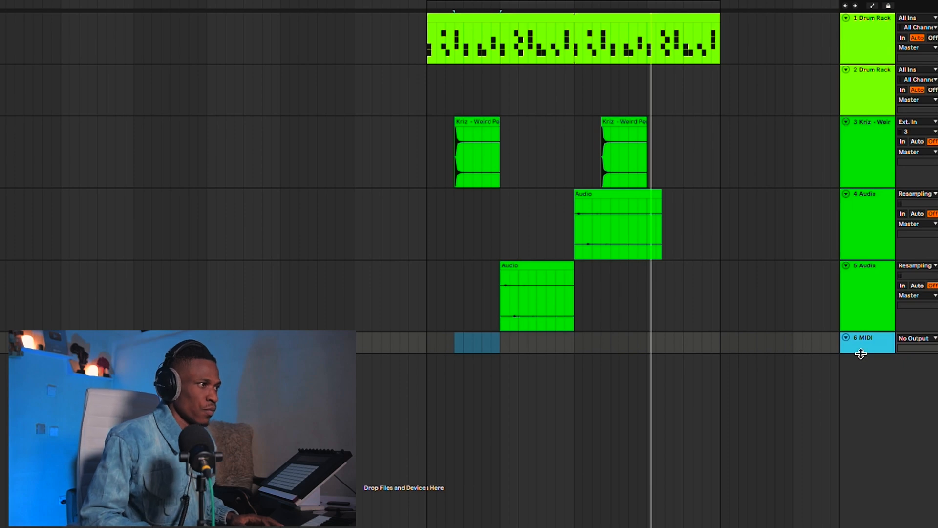
left_click_drag(861, 353, 853, 402)
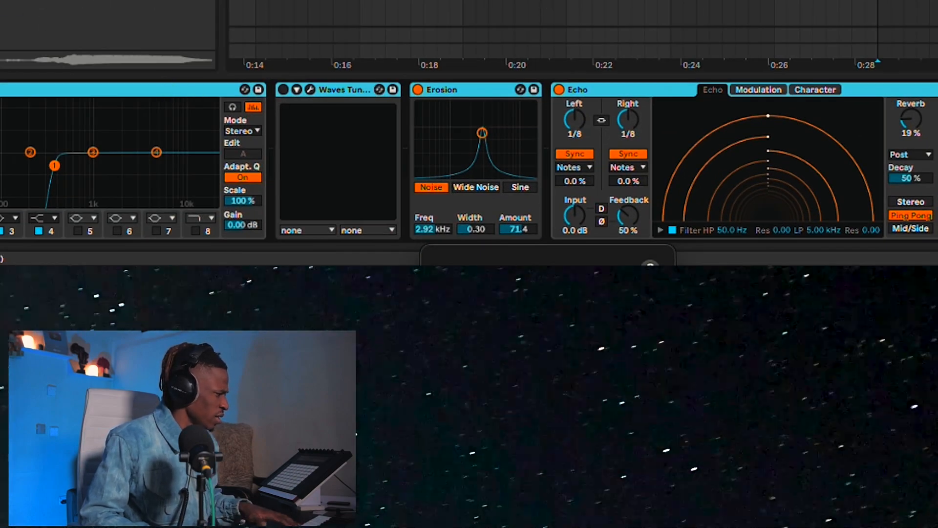
- Raise the Echo feedback on the Chant 26 track during playback and lower the track's volume to -37.6 dB
scroll(469, 161, "left", 10)
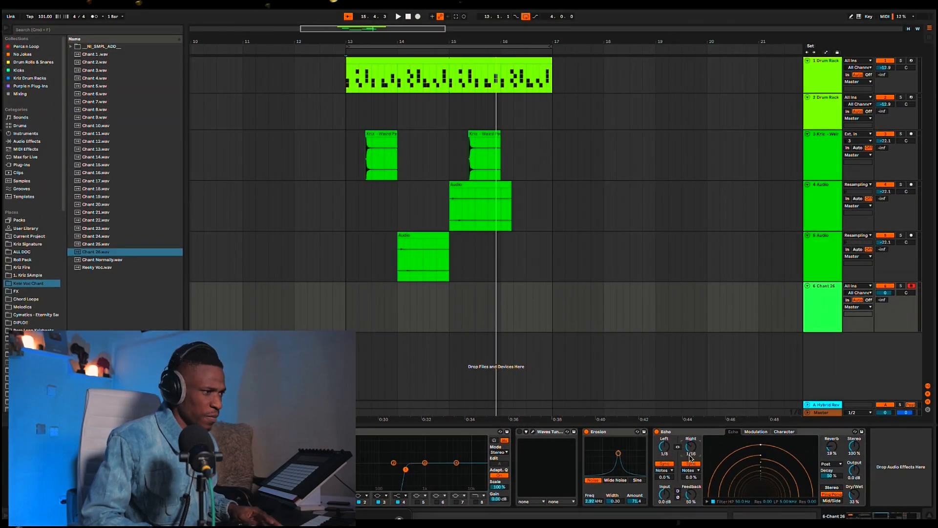
key("space")
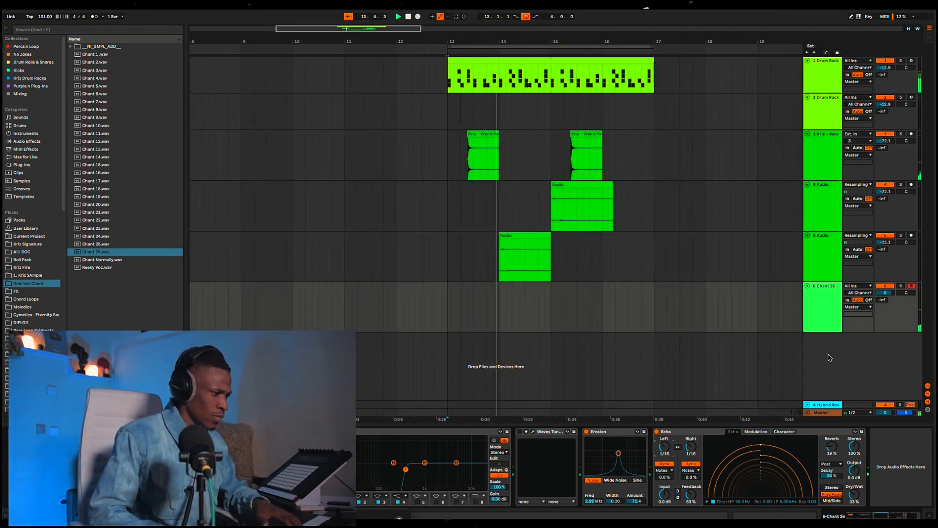
left_click_drag(890, 295, 865, 346)
left_click_drag(693, 501, 694, 483)
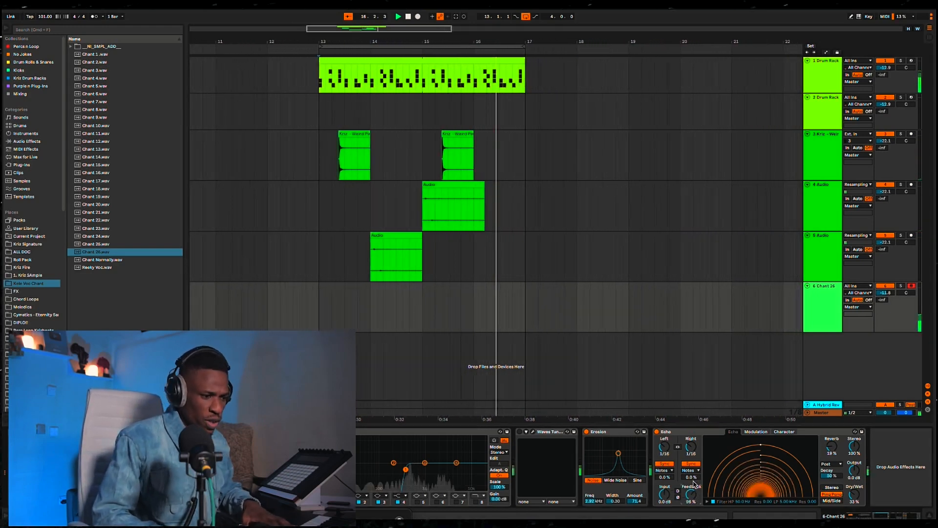
left_click_drag(888, 294, 874, 323)
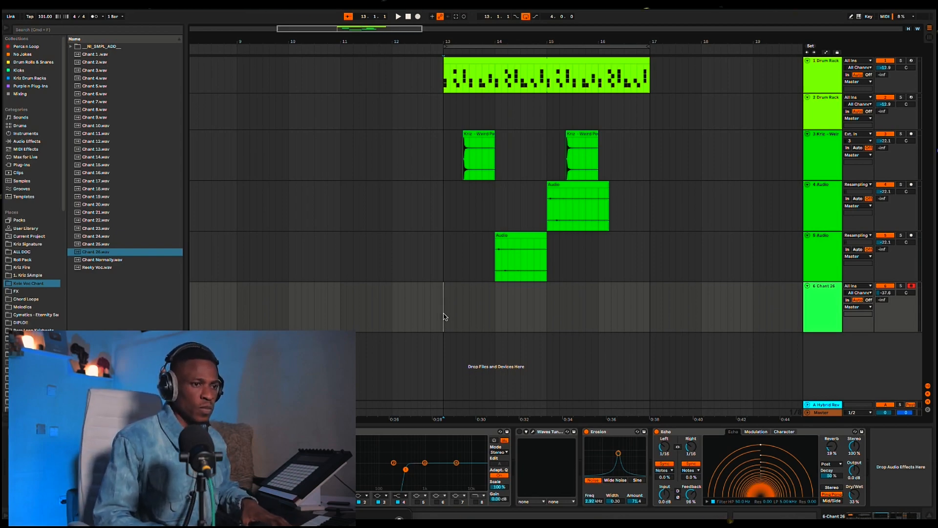
- Record a two-note chant pattern on the Chant 26 track across bars 13 to 16 and select the recorded clip
key("F9")
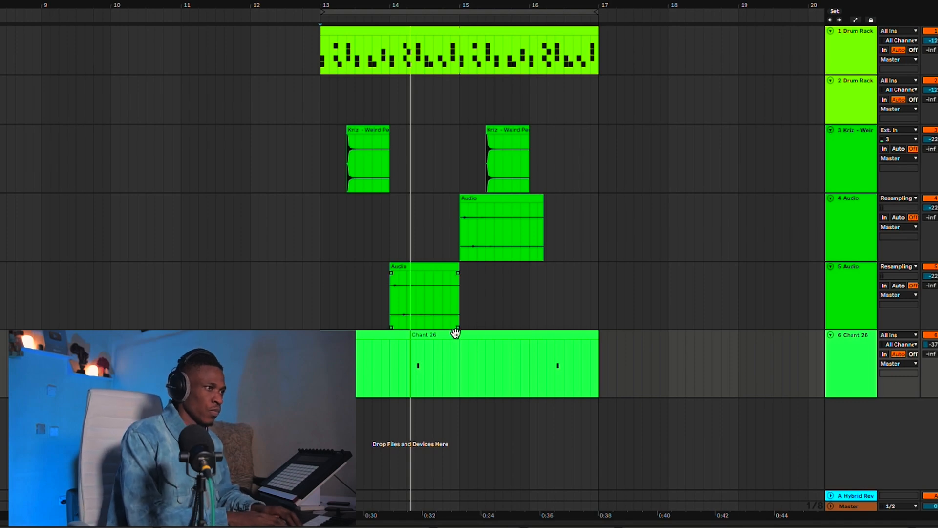
left_click(421, 336)
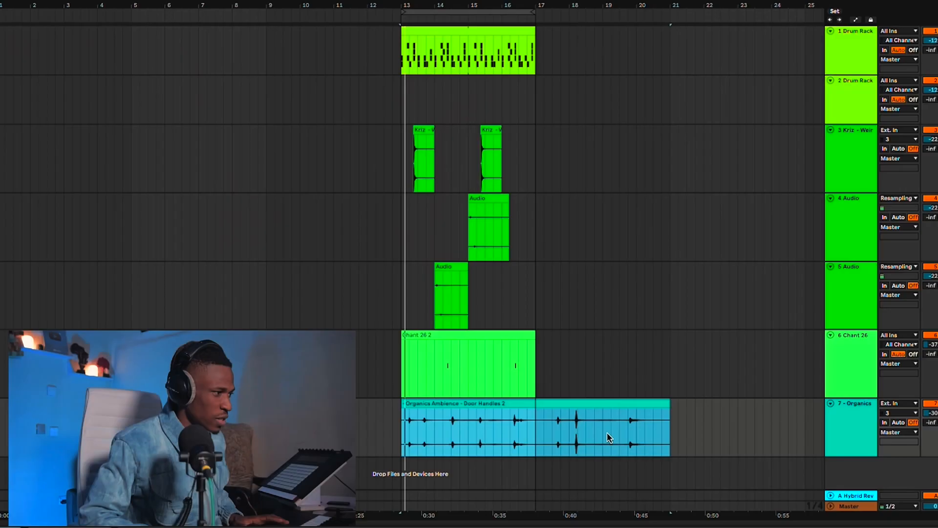
- Split the Organics Ambience - Door Handles 2 clip at bar 17, remove its second half and set the track volume to about -27 dB
key("ctrl+e")
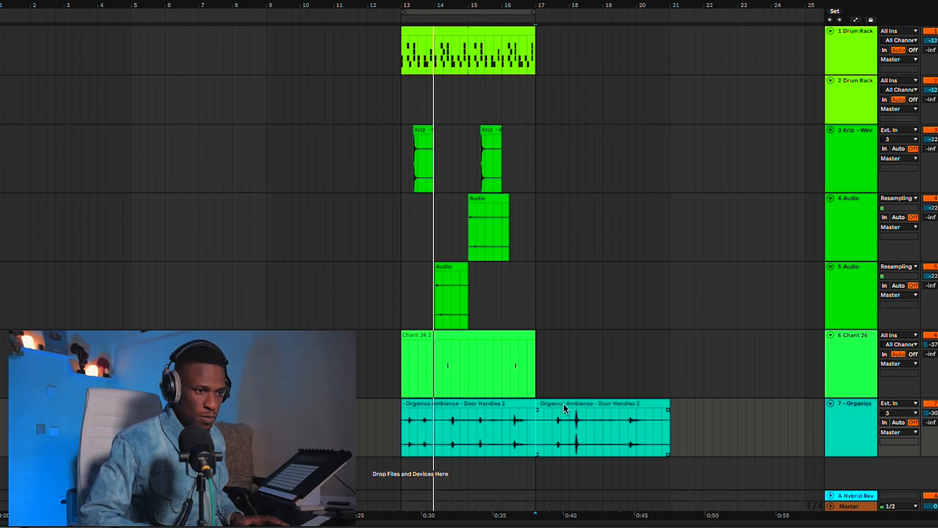
double_click(417, 403)
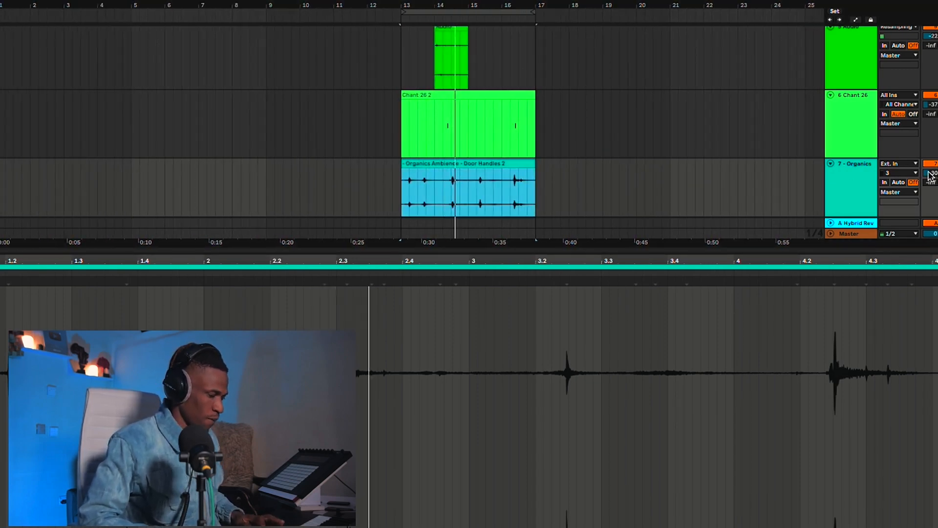
left_click_drag(928, 172, 927, 173)
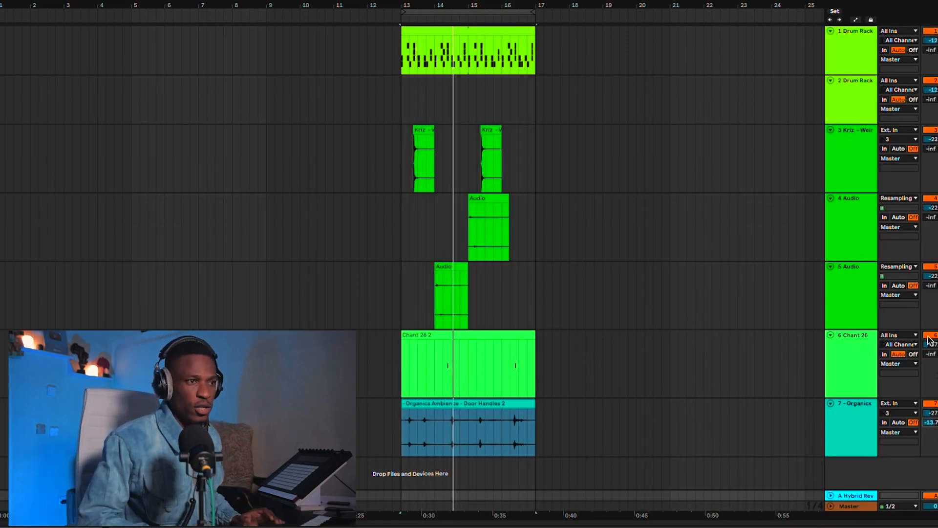
- Lower the volume of the Weird Perc track and Audio tracks 4 and 5 together to about -25 dB
left_click(864, 166)
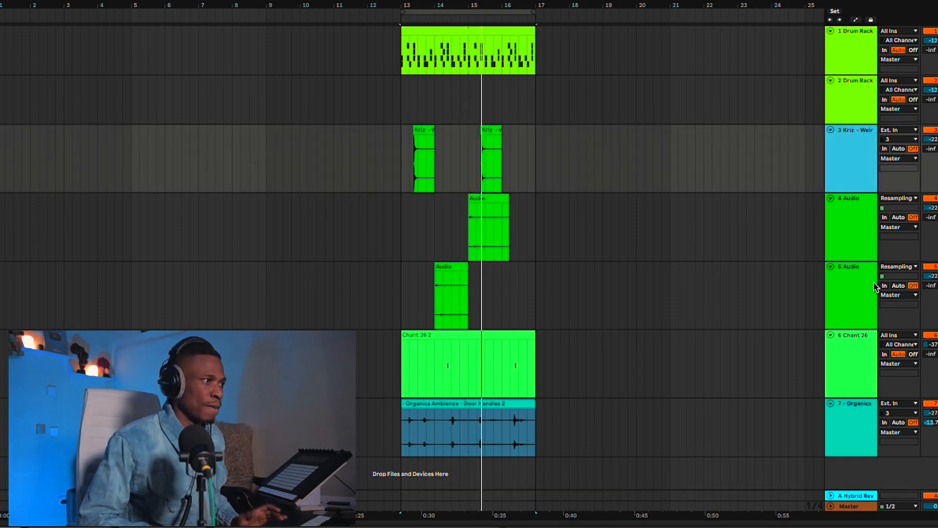
left_click(857, 287, "shift")
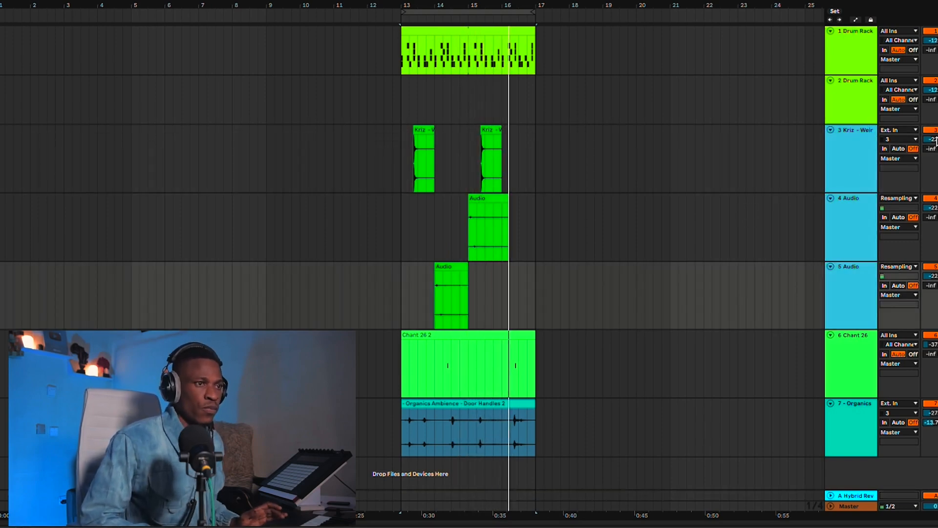
left_click_drag(936, 139, 935, 142)
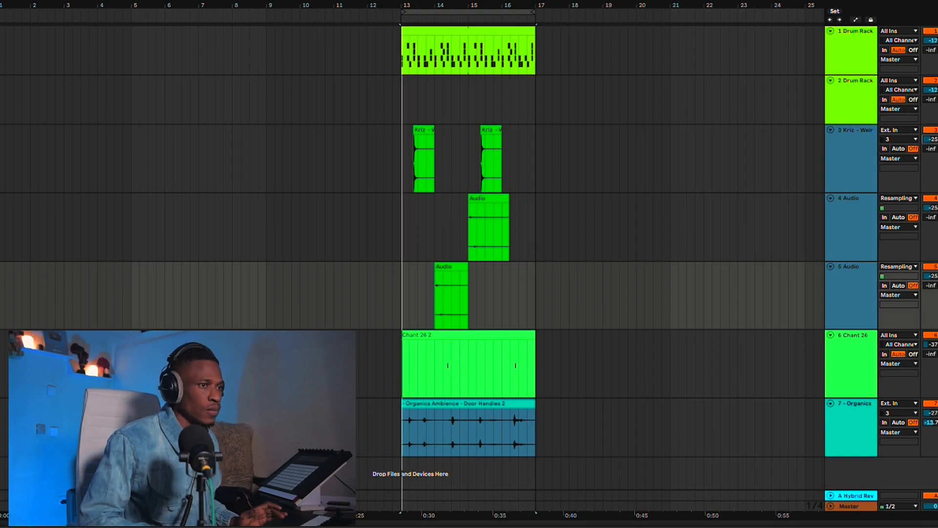